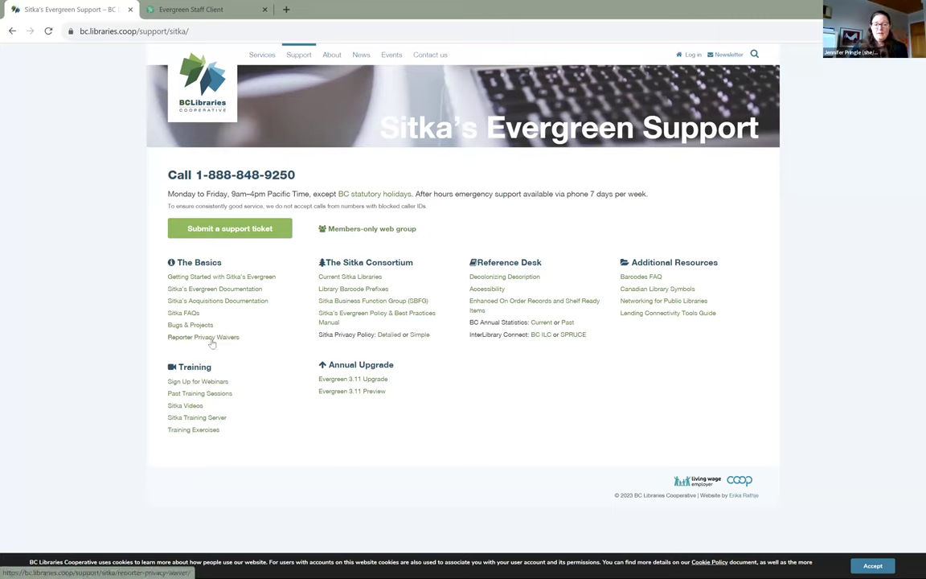
# - Follow the 'Reporter Privacy Waivers' link under The Basics on the Sitka support page
pyautogui.click(211, 338)
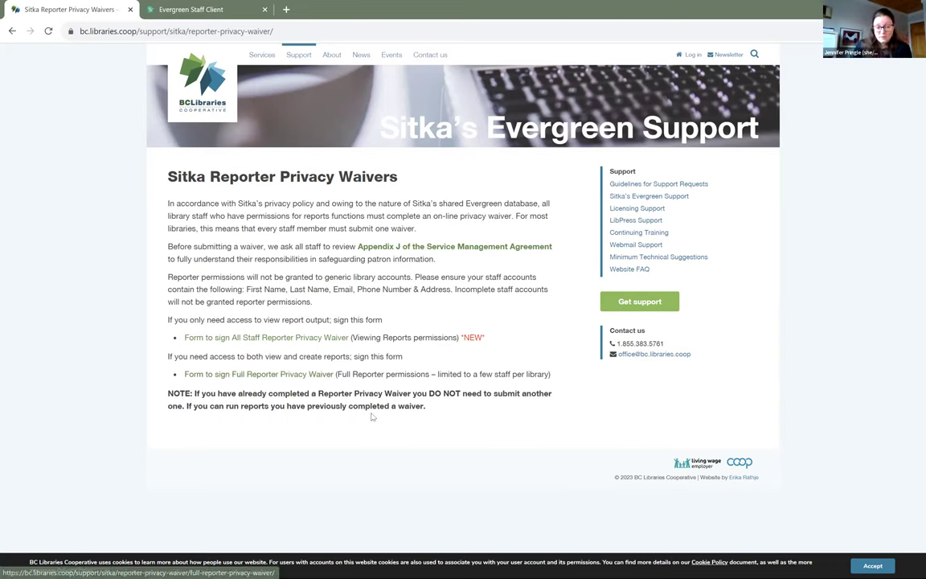
# - Open 'Form to sign Full Reporter Privacy Waiver' to see its required fields
pyautogui.click(311, 376)
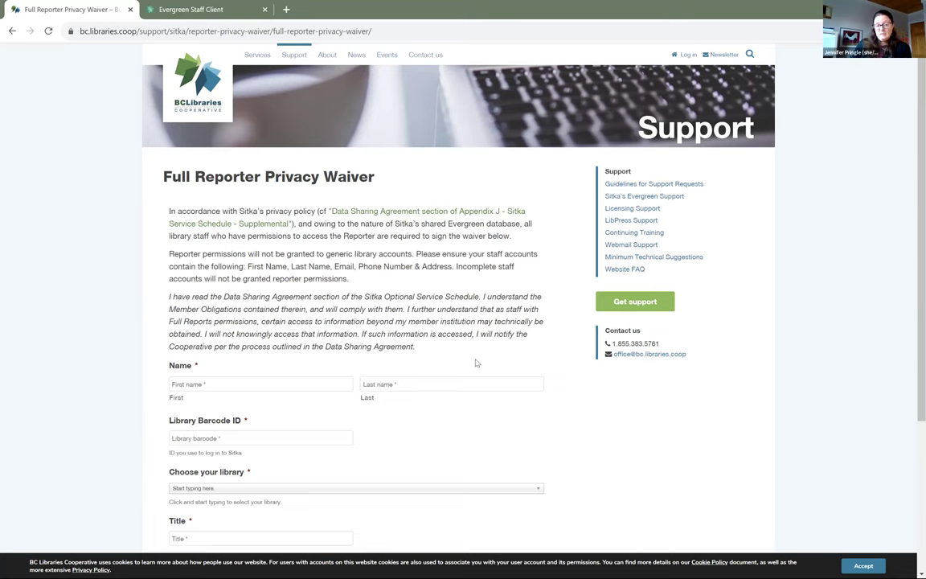
pyautogui.scroll(-2, 526, 409)
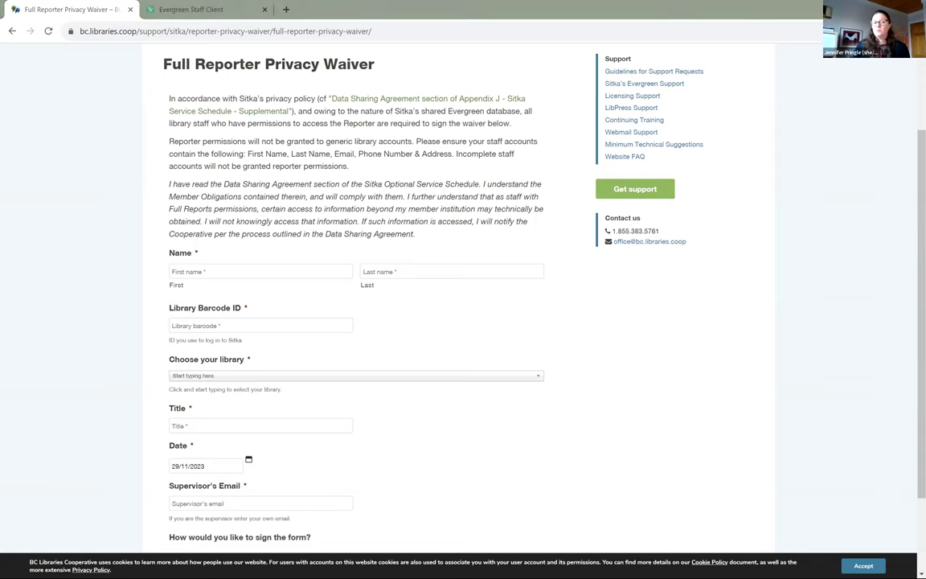
# - In the Evergreen Staff Client, go to Administration > Server Administration > Permission Groups
pyautogui.click(217, 12)
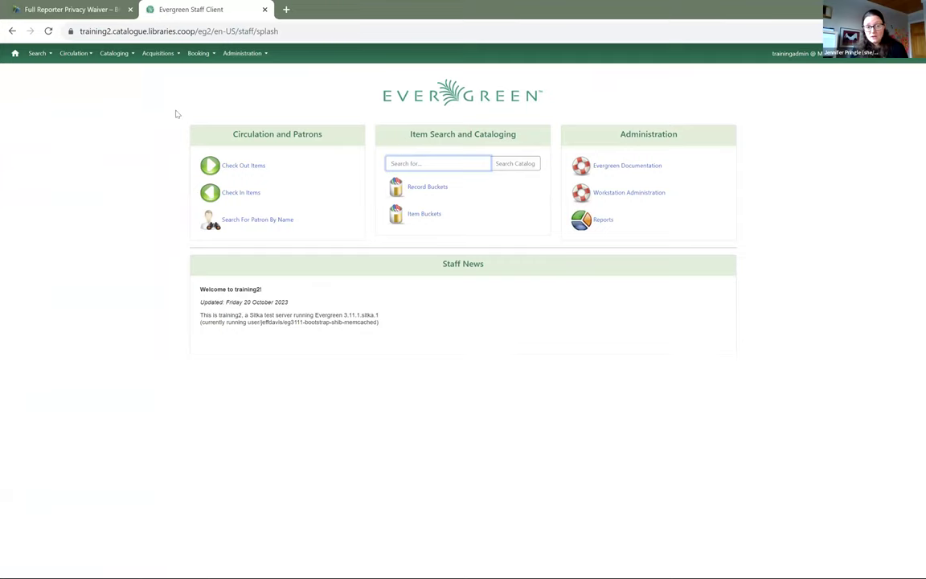
pyautogui.click(244, 53)
pyautogui.click(266, 97)
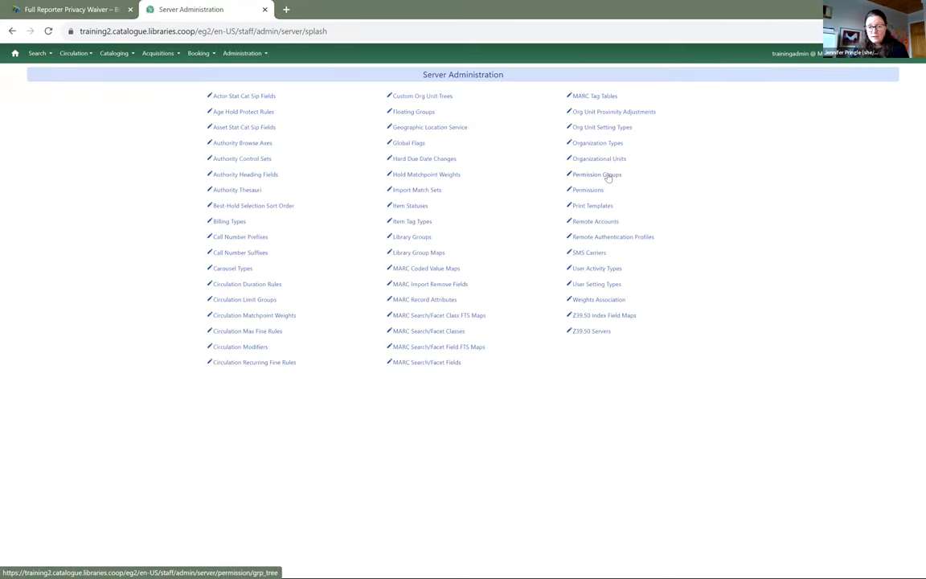
pyautogui.click(609, 177)
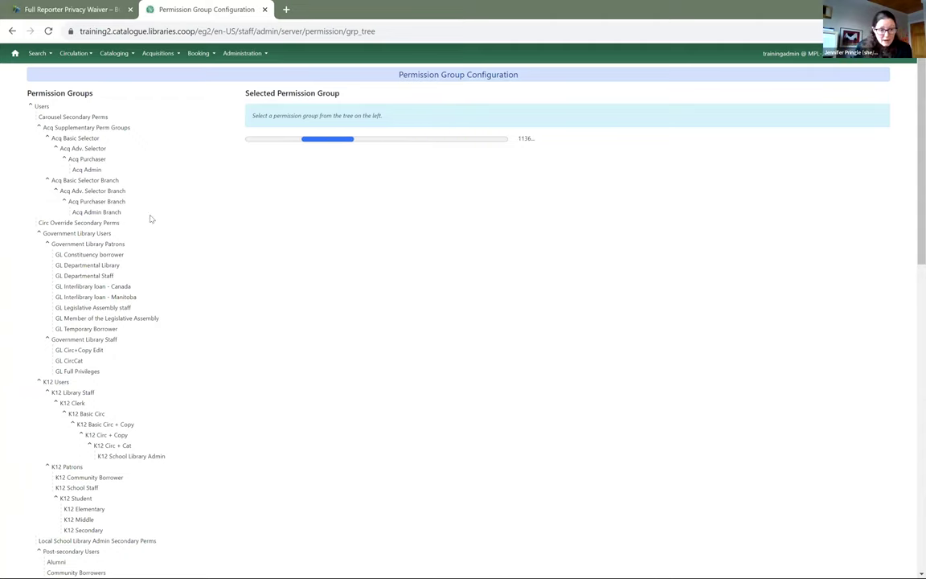
pyautogui.scroll(-1, 151, 217)
pyautogui.scroll(-1, 151, 217)
pyautogui.scroll(-2, 151, 217)
pyautogui.scroll(-2, 151, 217)
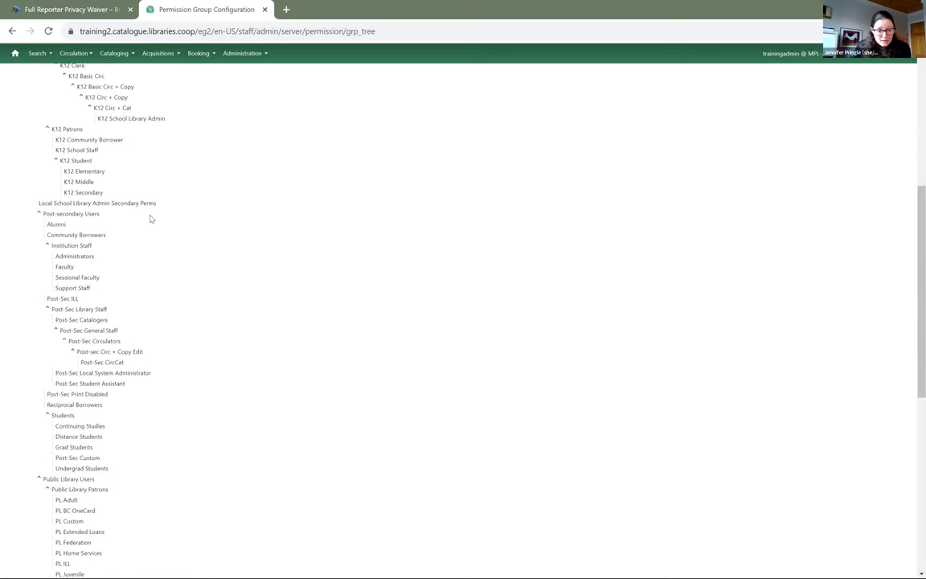
pyautogui.scroll(-2, 151, 217)
pyautogui.scroll(-2, 150, 217)
pyautogui.scroll(-2, 151, 218)
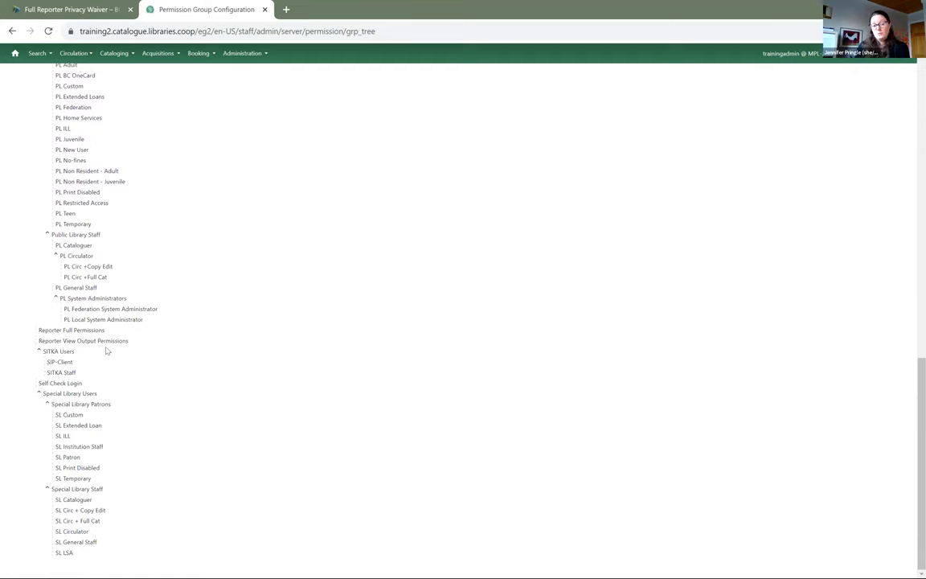
pyautogui.scroll(1, 112, 342)
pyautogui.scroll(5, 115, 338)
pyautogui.scroll(4, 115, 339)
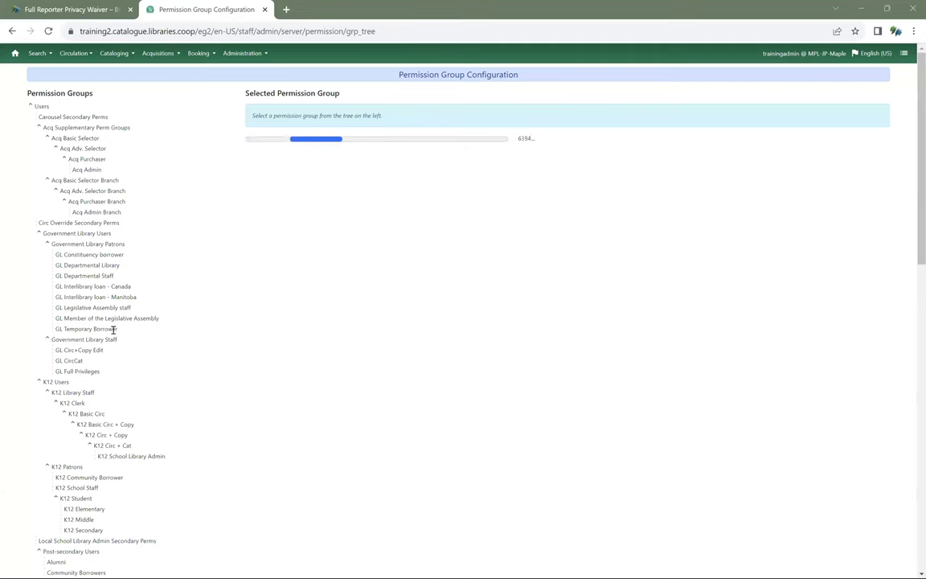
pyautogui.scroll(-3, 146, 251)
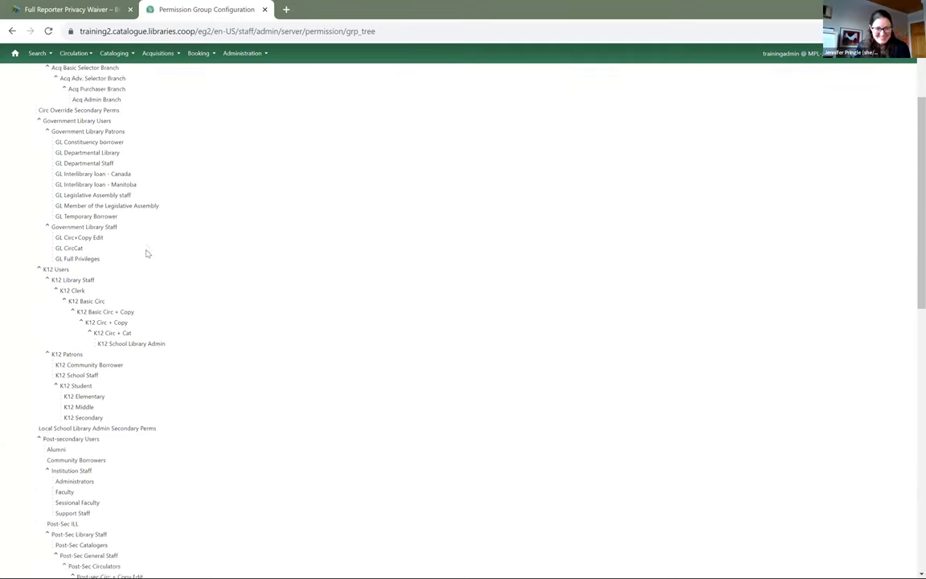
pyautogui.scroll(-3, 147, 254)
pyautogui.scroll(-5, 146, 254)
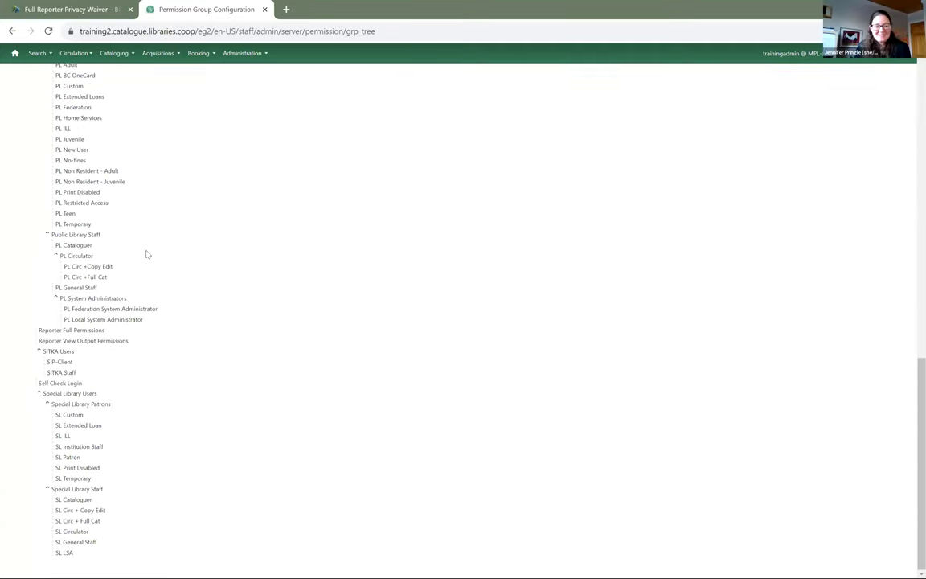
# - Select the Reporter Full Permissions group and view its Group Permissions tab
pyautogui.click(77, 329)
pyautogui.scroll(4, 351, 209)
pyautogui.scroll(6, 352, 209)
pyautogui.click(322, 117)
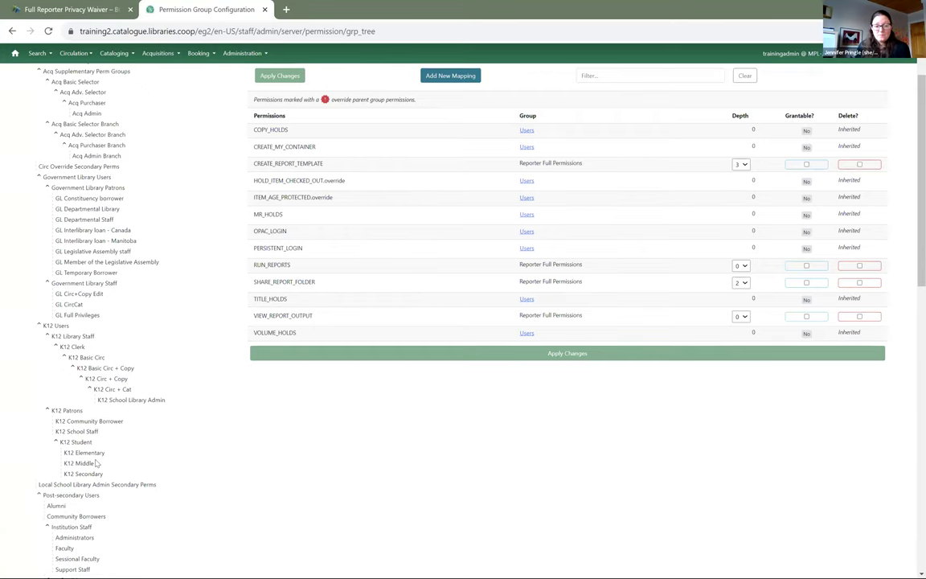
pyautogui.scroll(2, 391, 325)
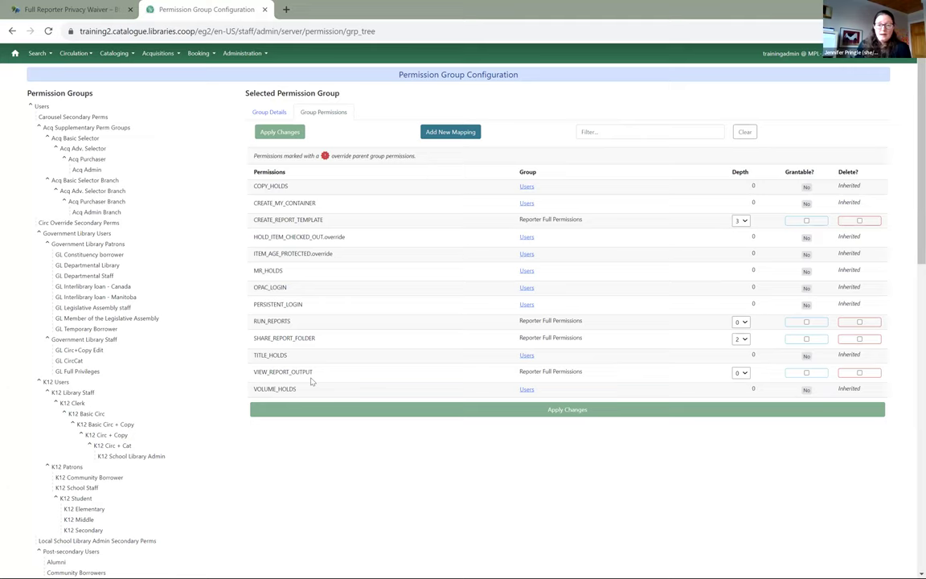
pyautogui.scroll(-3, 161, 326)
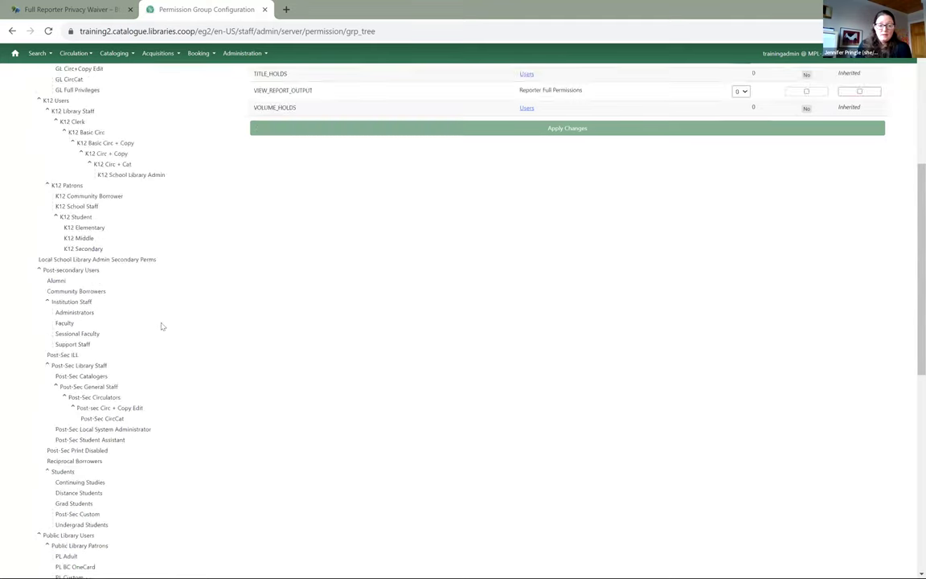
pyautogui.scroll(-4, 161, 326)
pyautogui.scroll(-2, 161, 326)
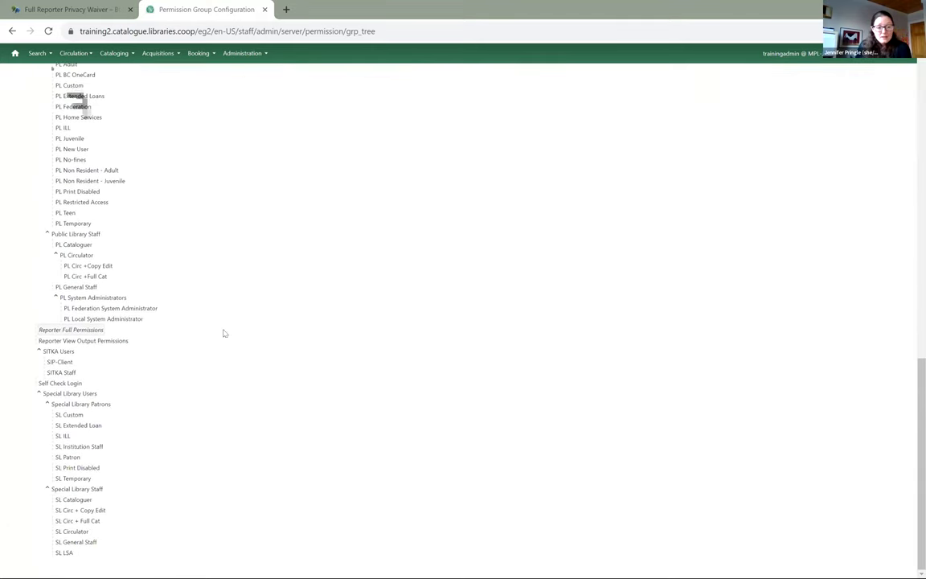
pyautogui.scroll(6, 290, 291)
pyautogui.scroll(3, 289, 291)
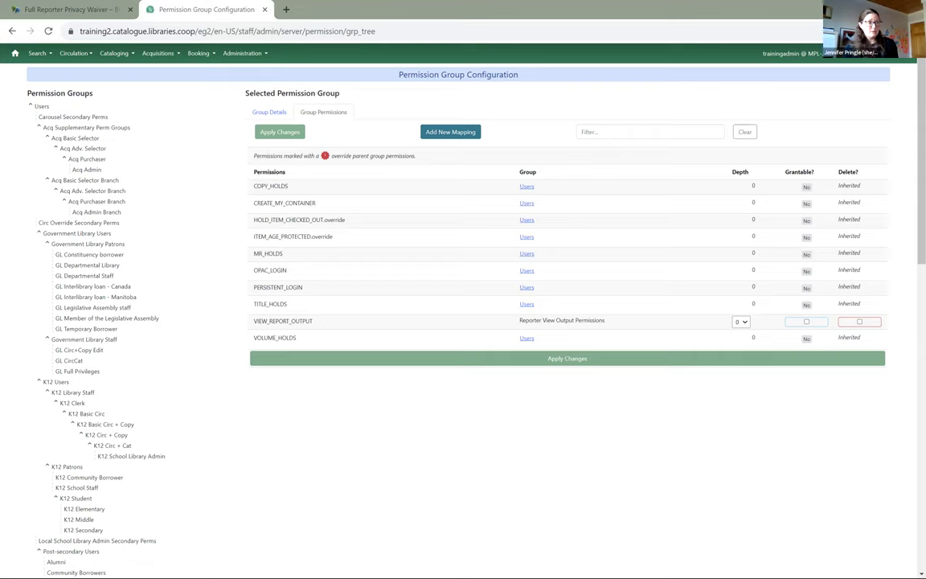
# - Load the pasted Launchpad bug 2043142 URL in a new browser tab
pyautogui.click(286, 10)
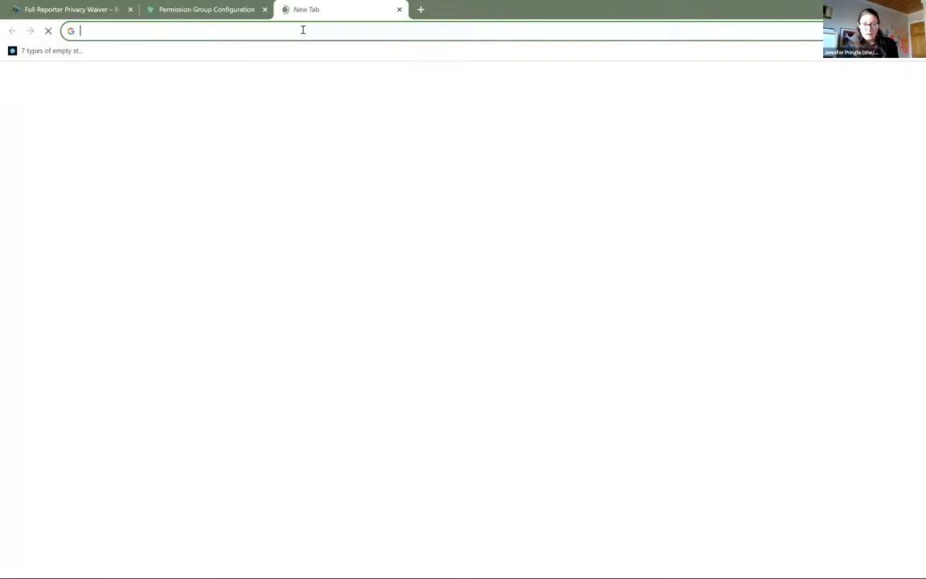
pyautogui.write('https://bugs.launchpad.net/evergreen/+bug/2043142')
pyautogui.press('Return')
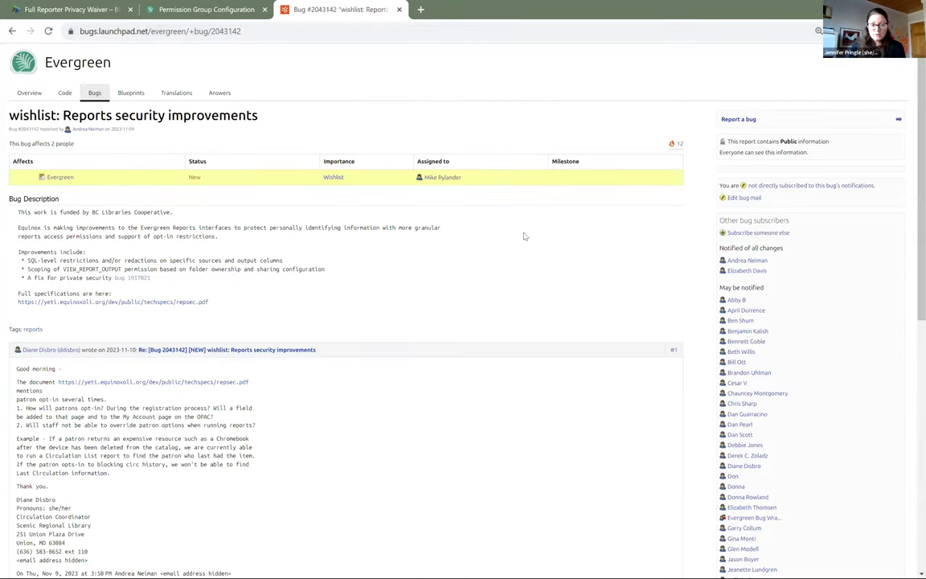
pyautogui.scroll(-2, 524, 236)
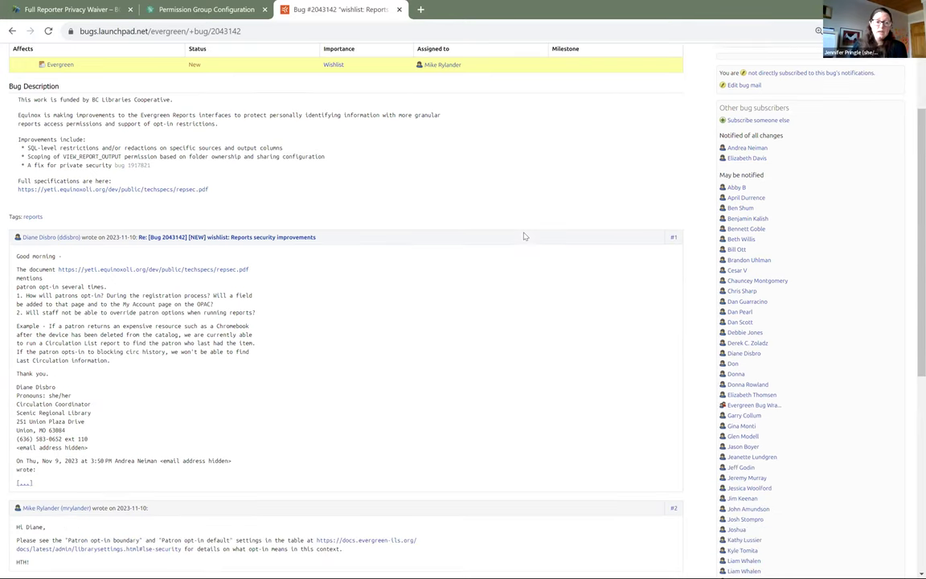
pyautogui.scroll(2, 524, 236)
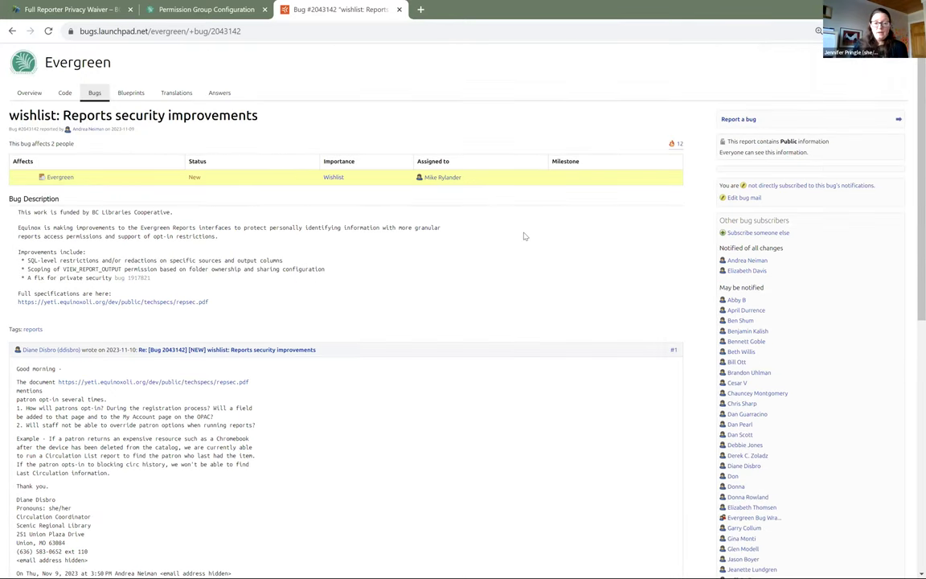
pyautogui.scroll(-2, 523, 236)
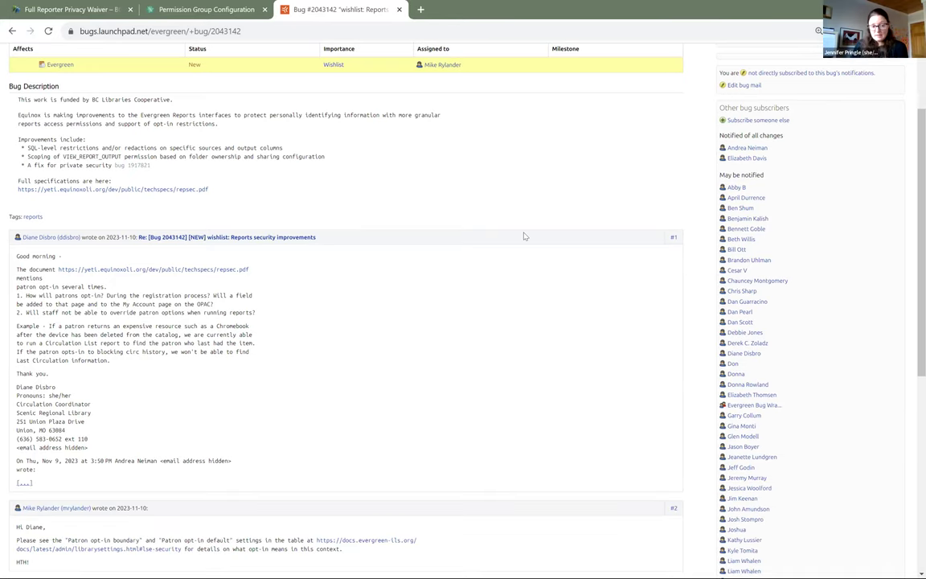
pyautogui.scroll(-1, 524, 237)
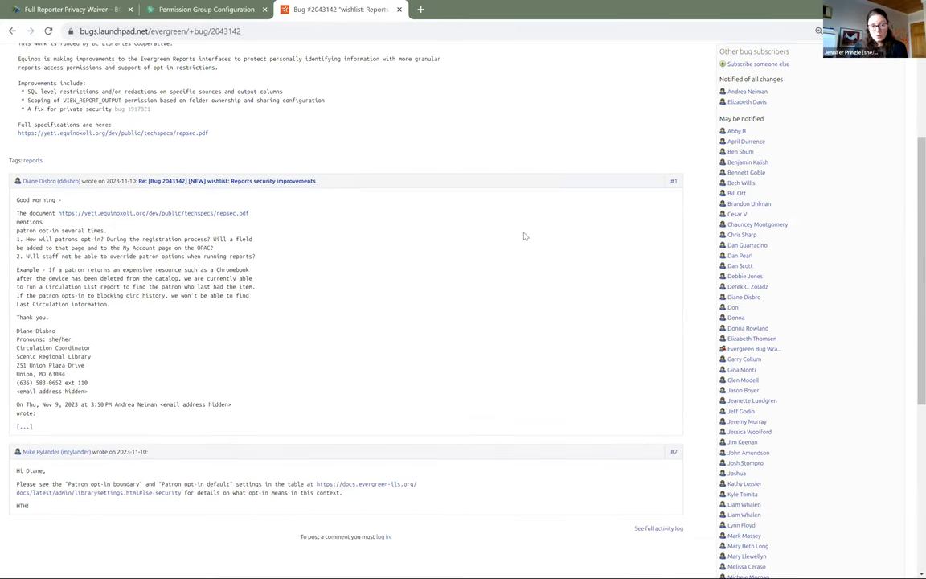
pyautogui.scroll(1, 524, 236)
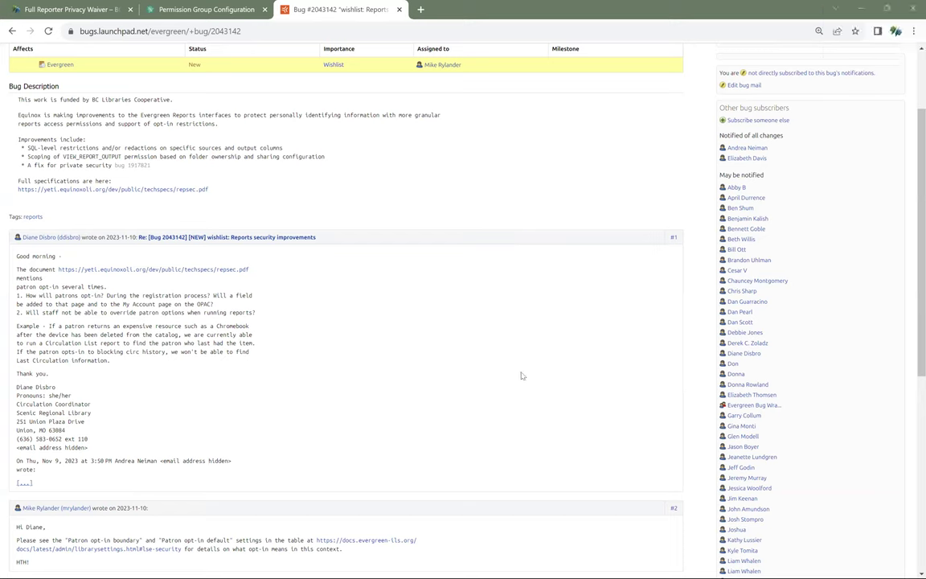
# - Reselect Reporter Full Permissions in Permission Groups, then open Administration > Reports
pyautogui.click(199, 9)
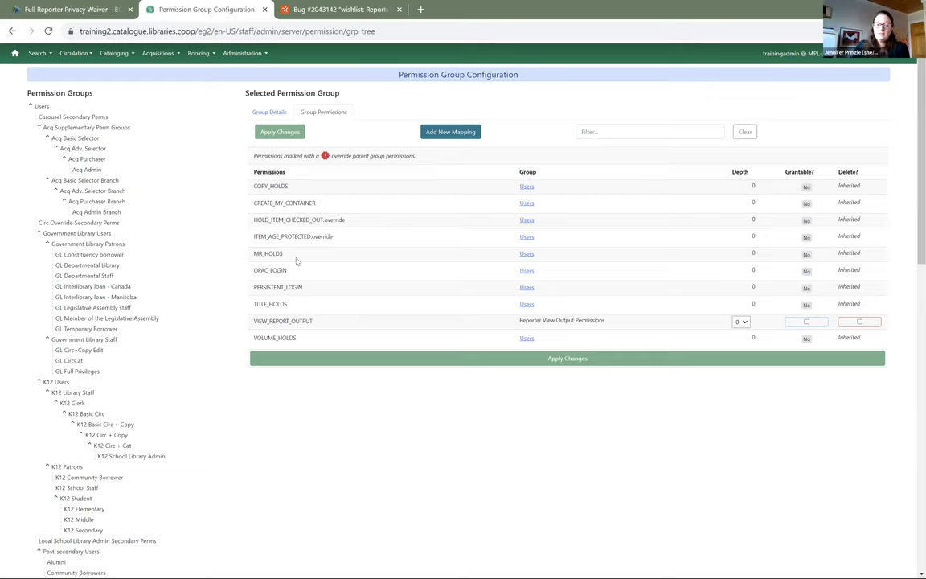
pyautogui.scroll(-1, 157, 317)
pyautogui.scroll(-4, 157, 318)
pyautogui.scroll(-4, 155, 319)
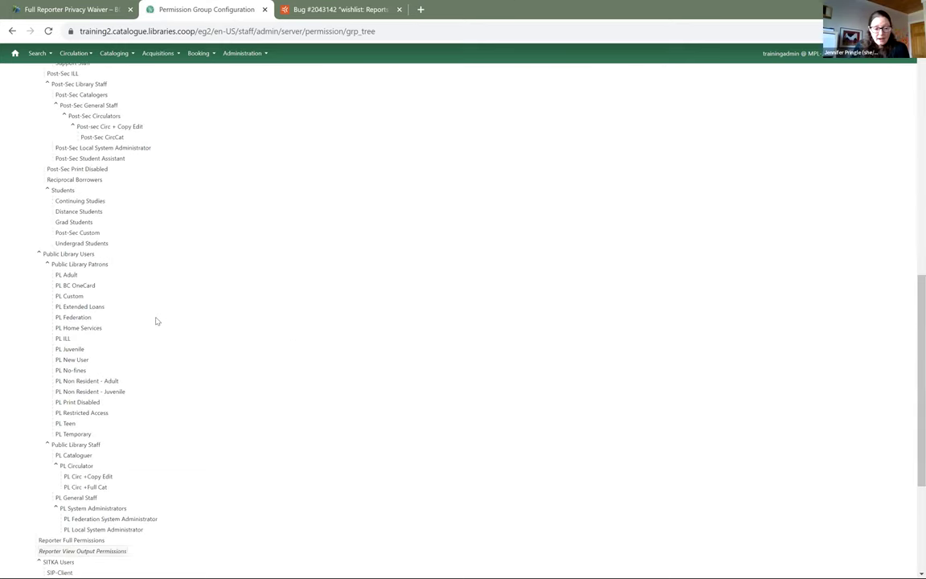
pyautogui.scroll(-3, 121, 338)
pyautogui.click(95, 329)
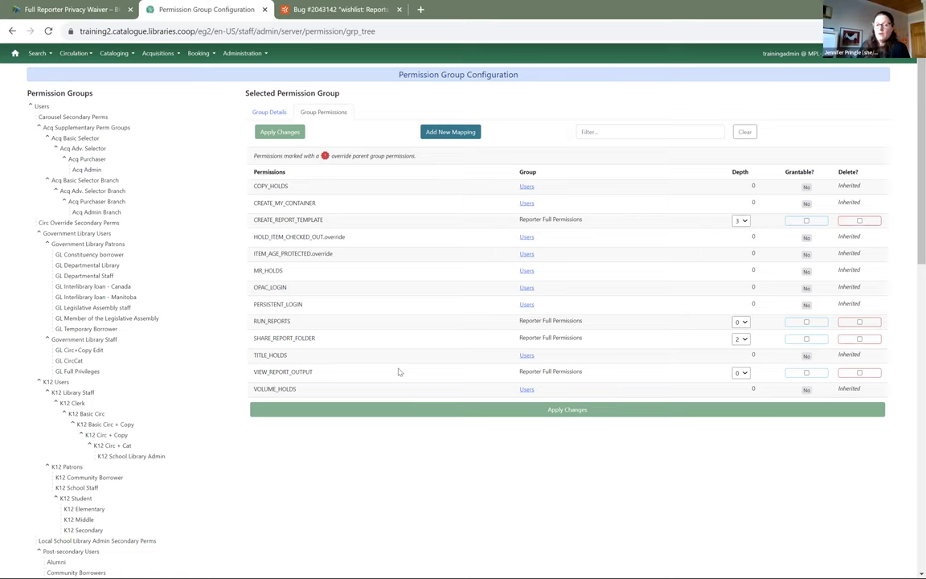
pyautogui.click(257, 56)
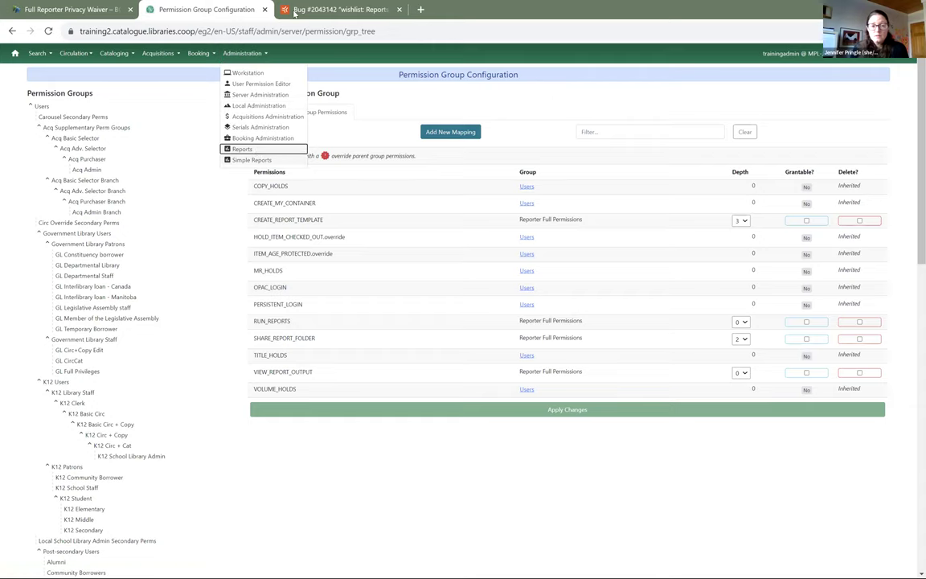
pyautogui.click(243, 149)
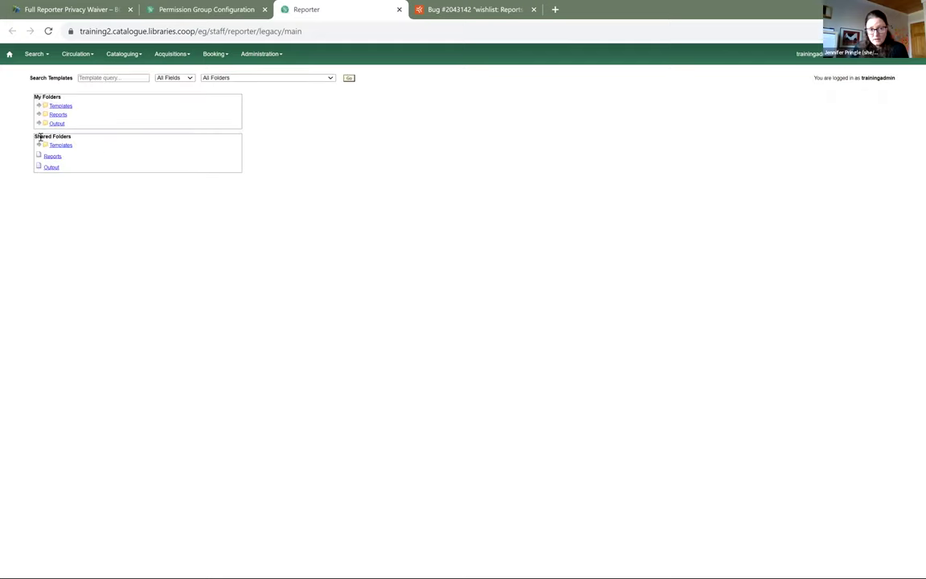
# - Expand Shared Folders > Templates to list the GreenLand_templates subject subfolders
pyautogui.click(39, 145)
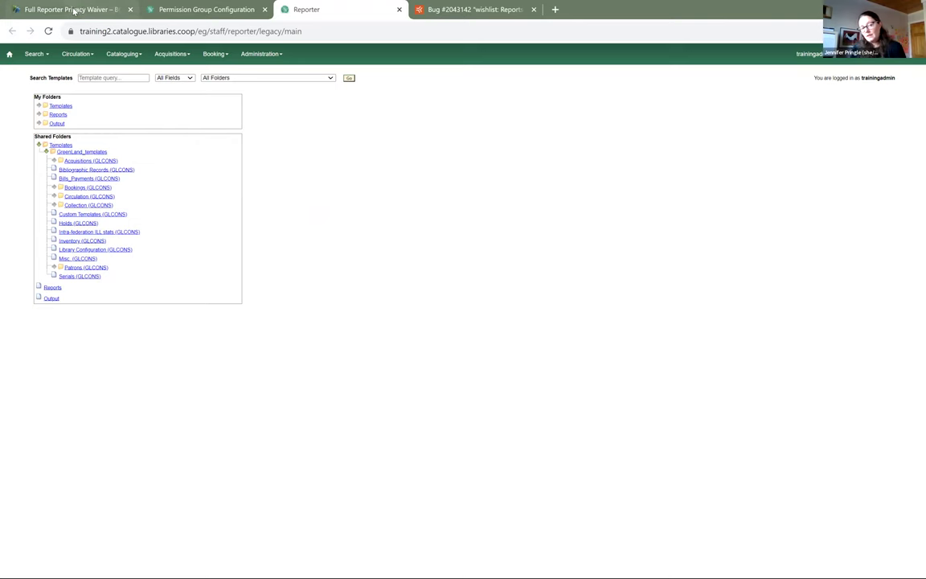
# - Return to the Permission Group Configuration tab showing Reporter Full Permissions' report permissions
pyautogui.click(189, 10)
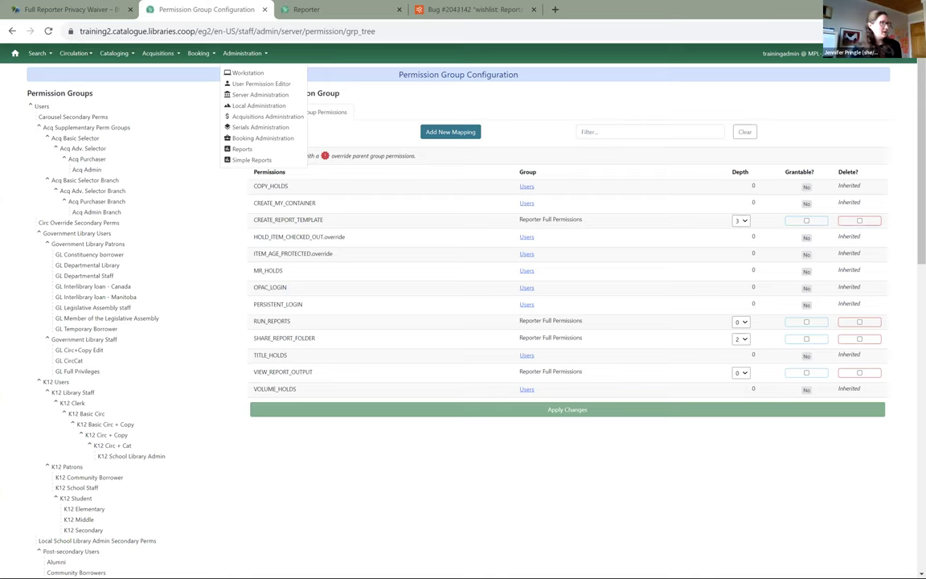
# - Load the pasted docs.libraries.coop Report Definition Examples URL in a new tab
pyautogui.click(555, 11)
pyautogui.write('http://docs.libraries.coop/sitka/_report_definition_examples.html')
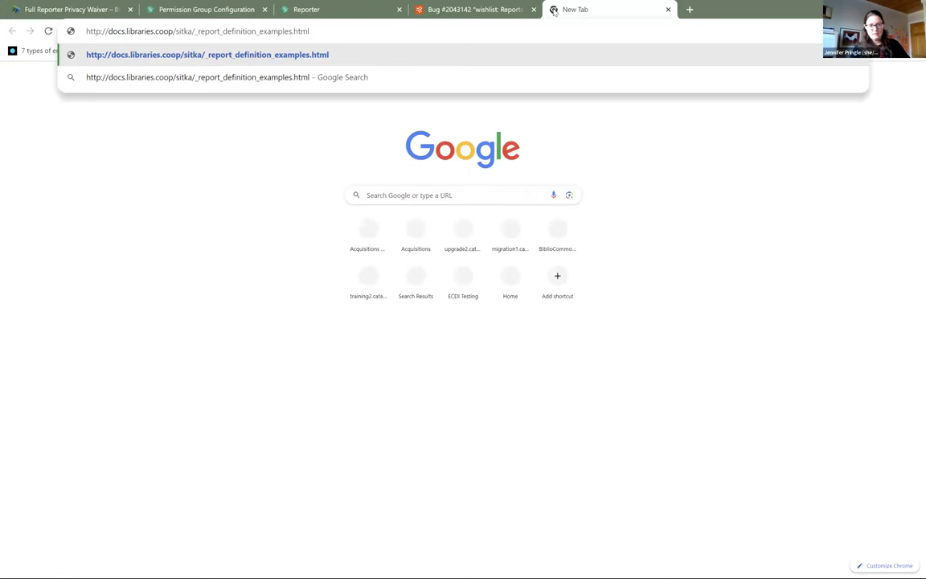
pyautogui.press('Return')
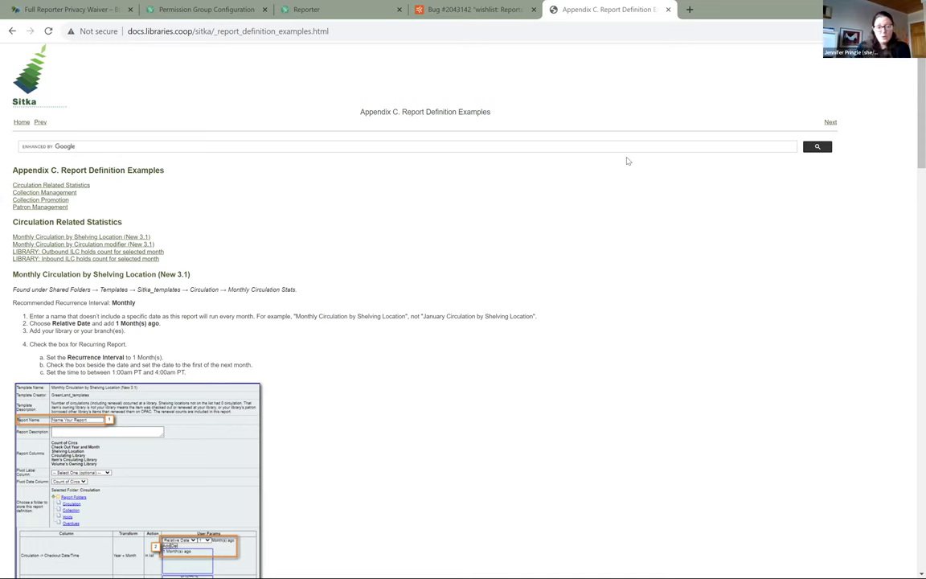
pyautogui.scroll(-2, 410, 314)
pyautogui.scroll(-1, 345, 273)
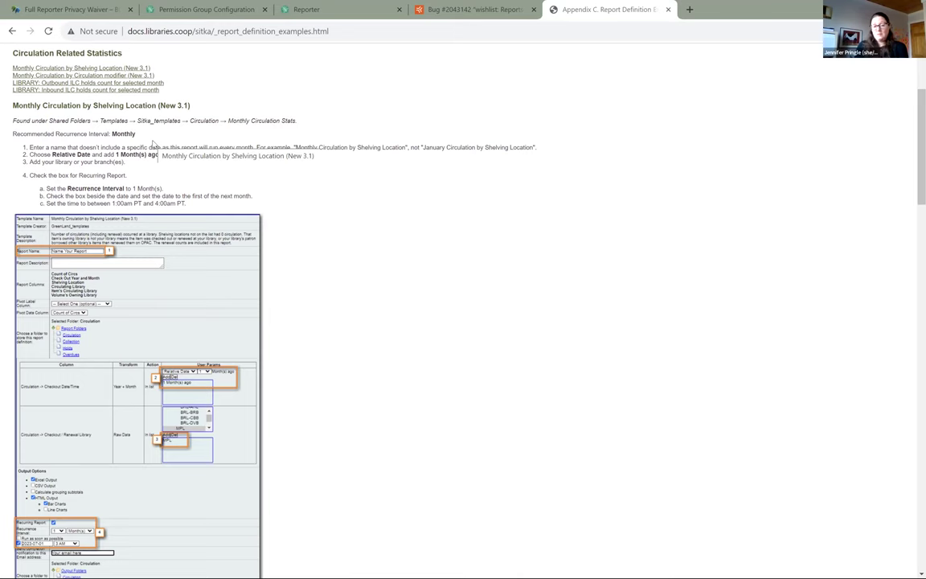
pyautogui.scroll(-3, 380, 307)
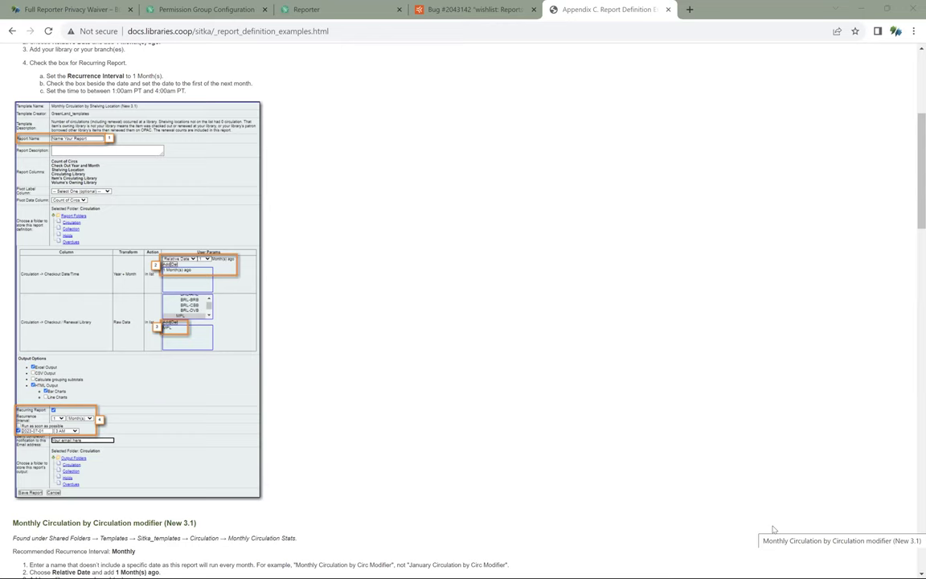
pyautogui.scroll(5, 546, 374)
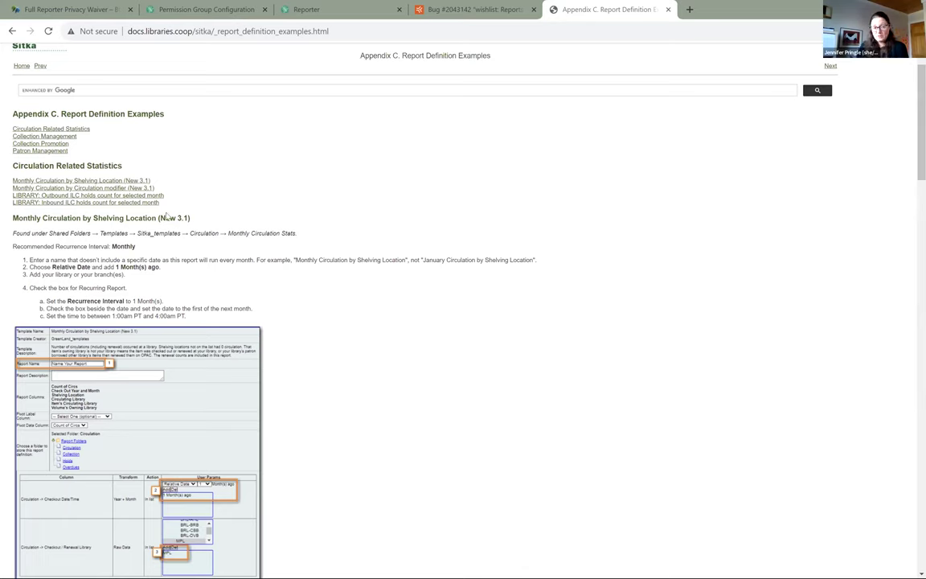
pyautogui.click(64, 136)
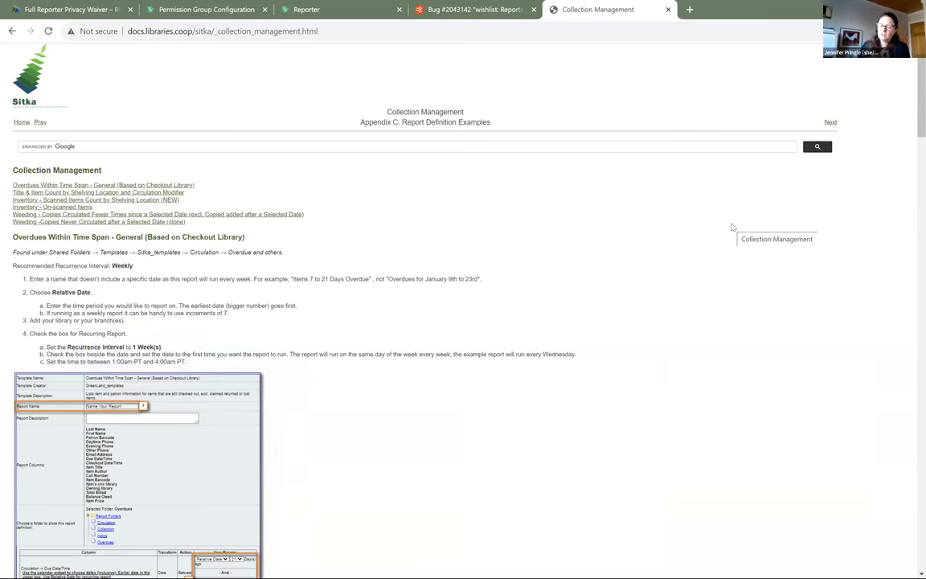
pyautogui.click(834, 124)
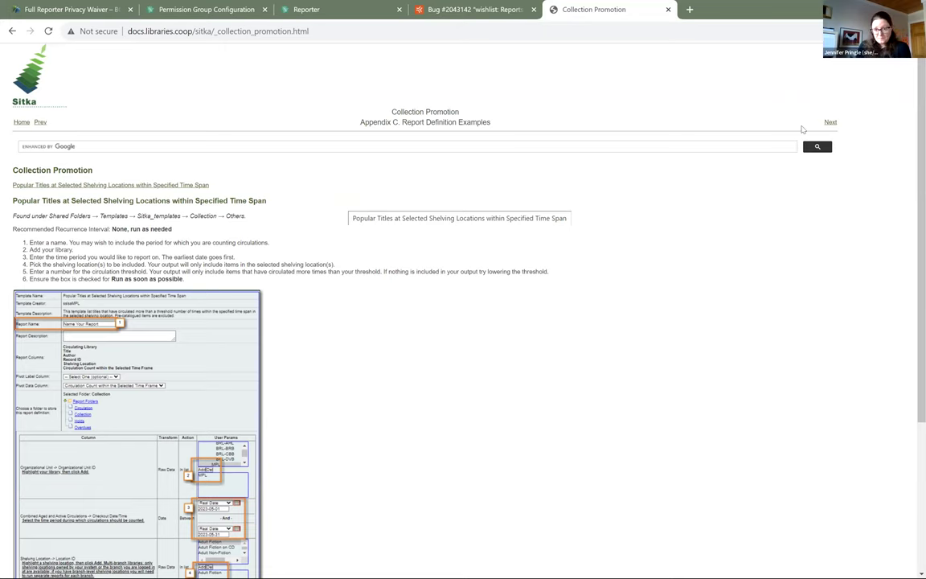
pyautogui.click(830, 123)
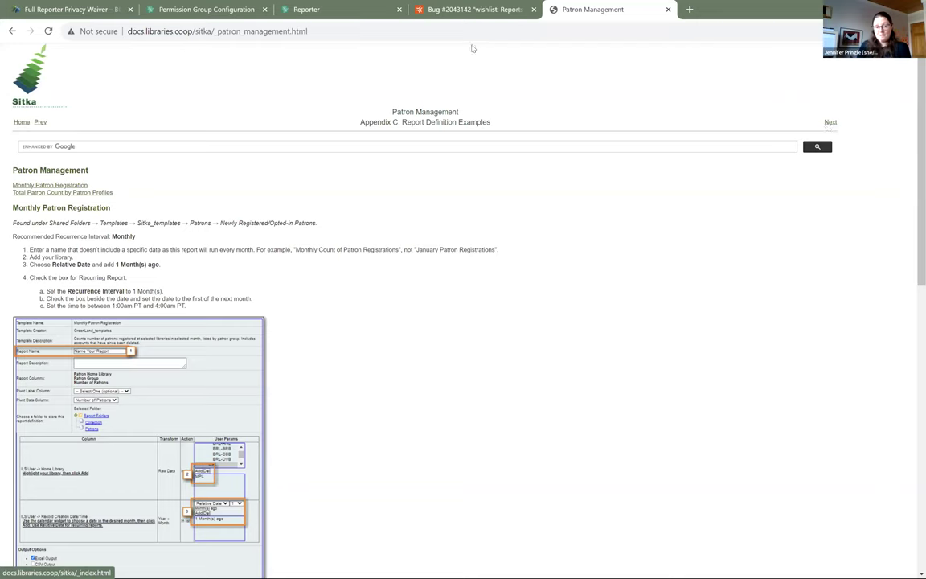
pyautogui.click(40, 122)
pyautogui.click(39, 122)
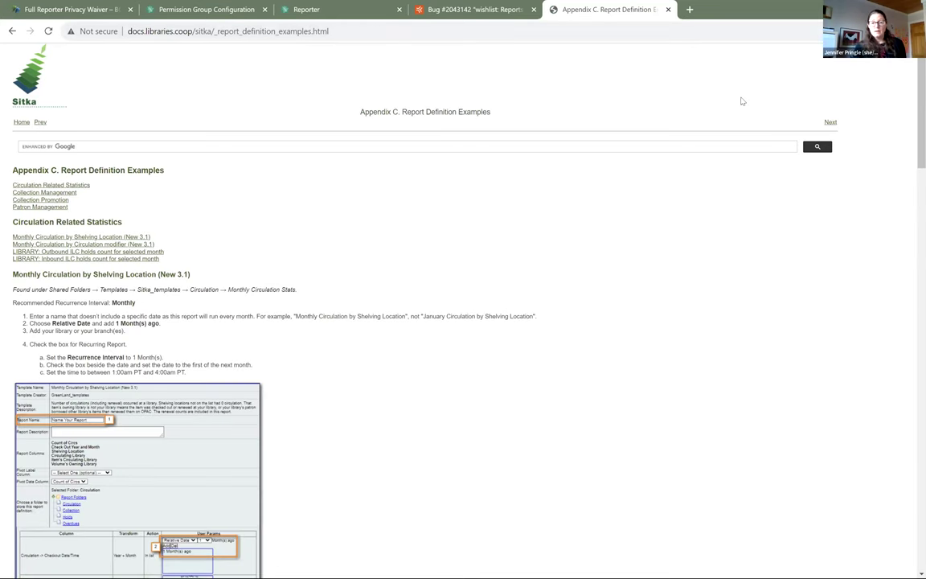
# - Select the Appendix C page's URL in the address bar, then return focus to the page
pyautogui.click(398, 25)
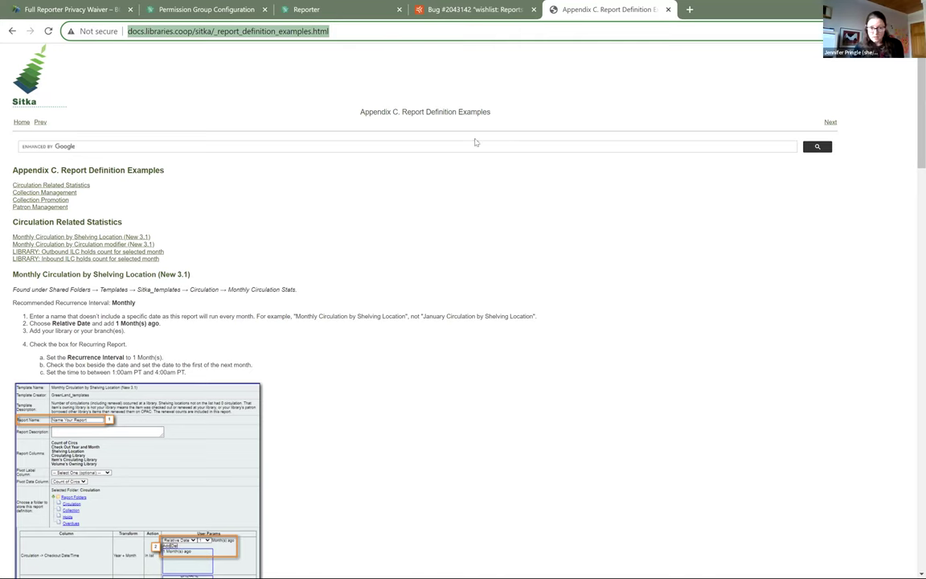
pyautogui.click(438, 104)
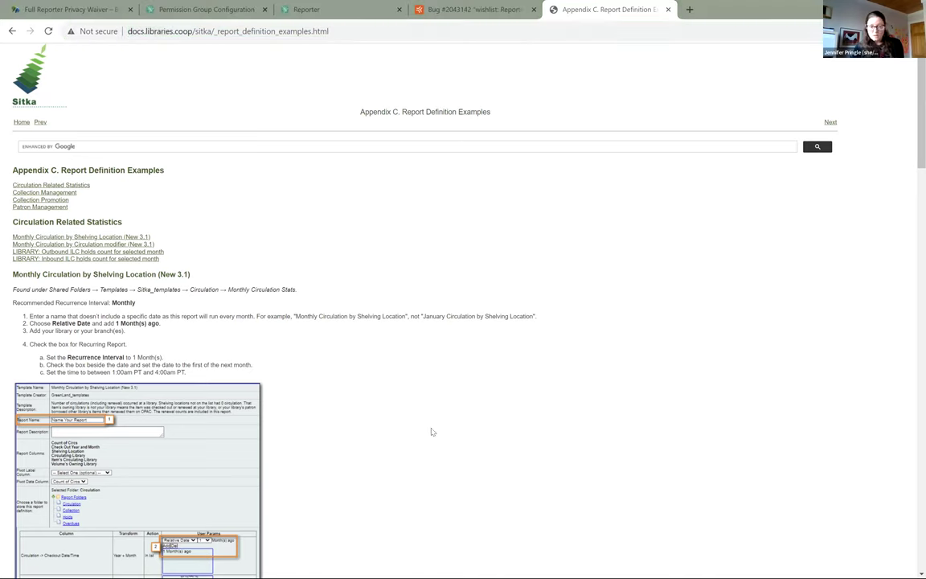